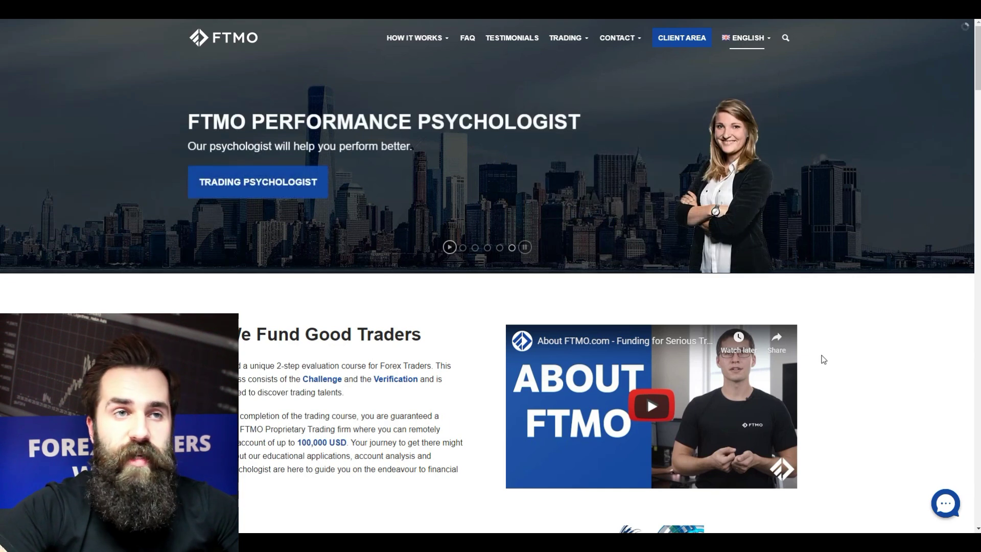
Open the Log in dialog from CLIENT AREA in the top navigation bar
click(665, 37)
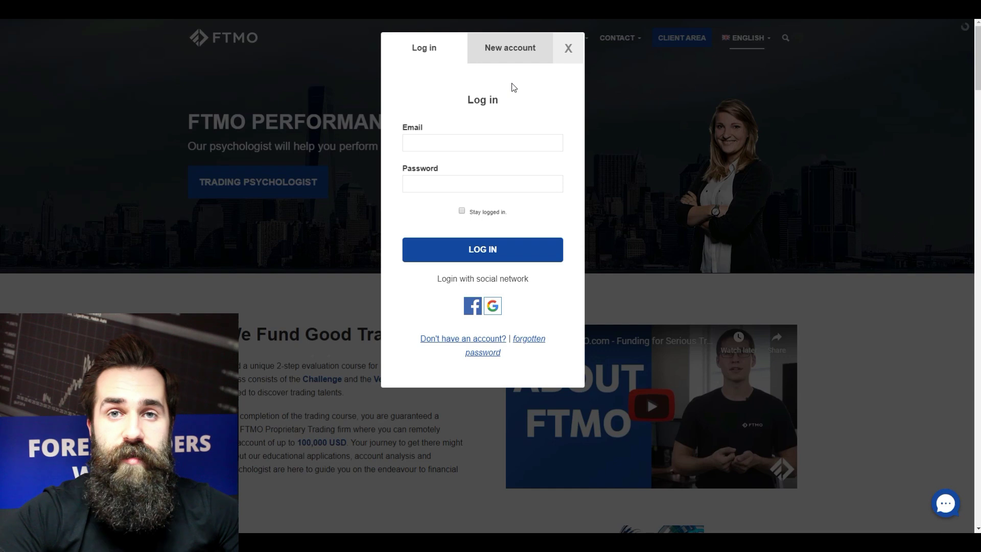
On the New account tab, choose the title Mr. and enter the first and last name
click(506, 58)
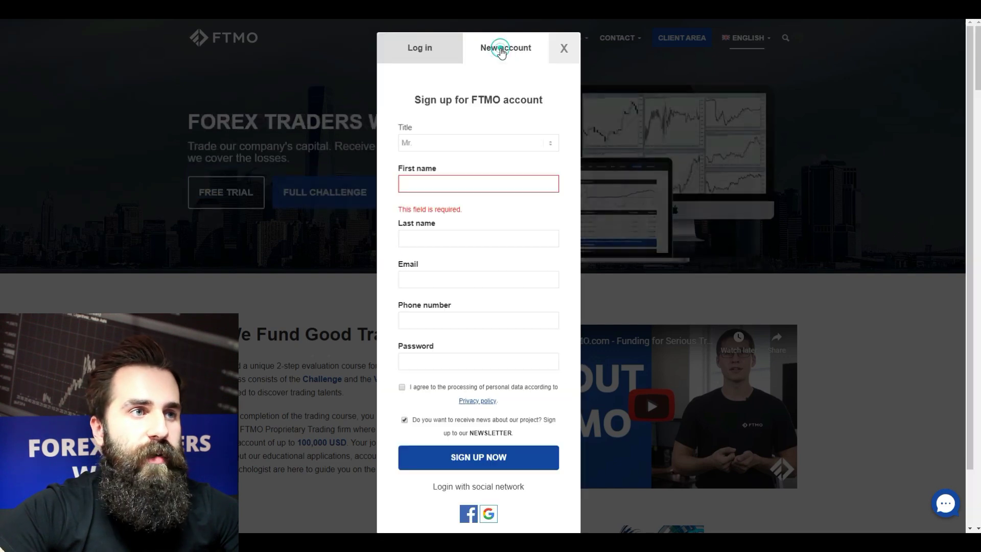
click(444, 147)
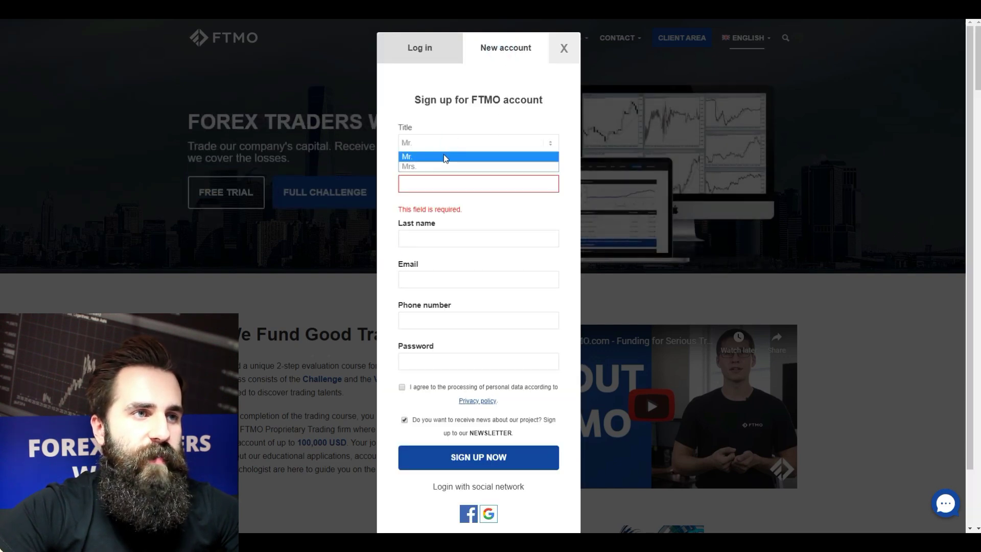
click(443, 155)
click(442, 181)
text(Tr)
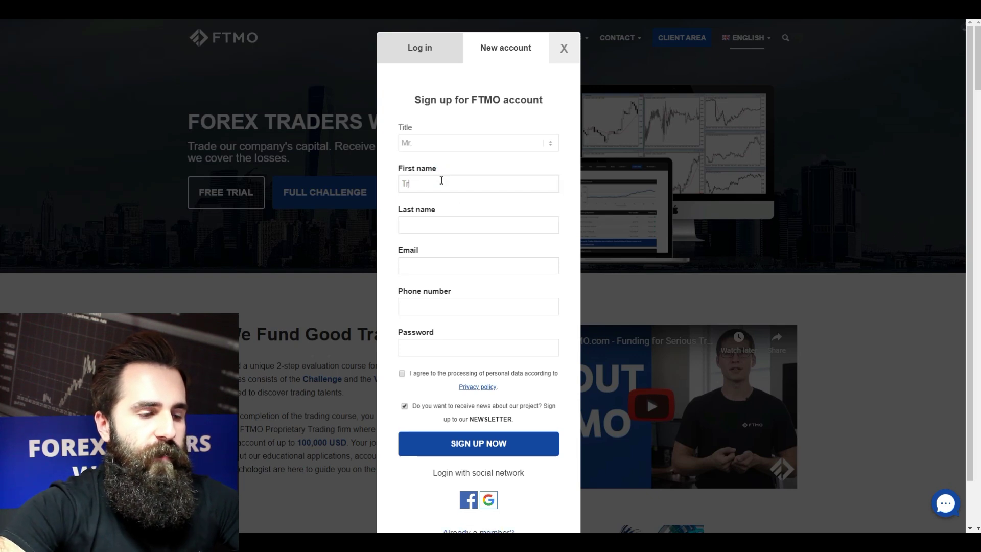
text(ader)
click(458, 230)
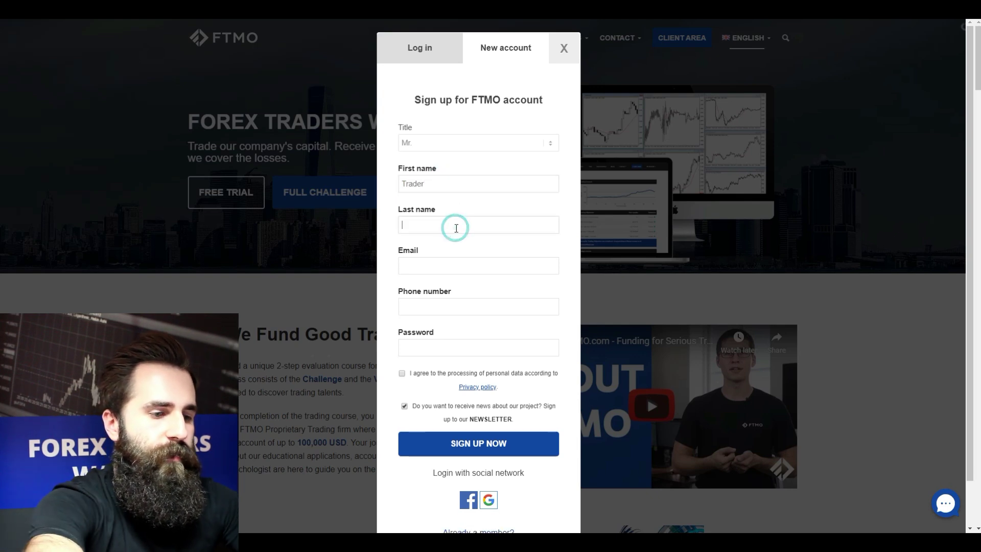
text(FTMO)
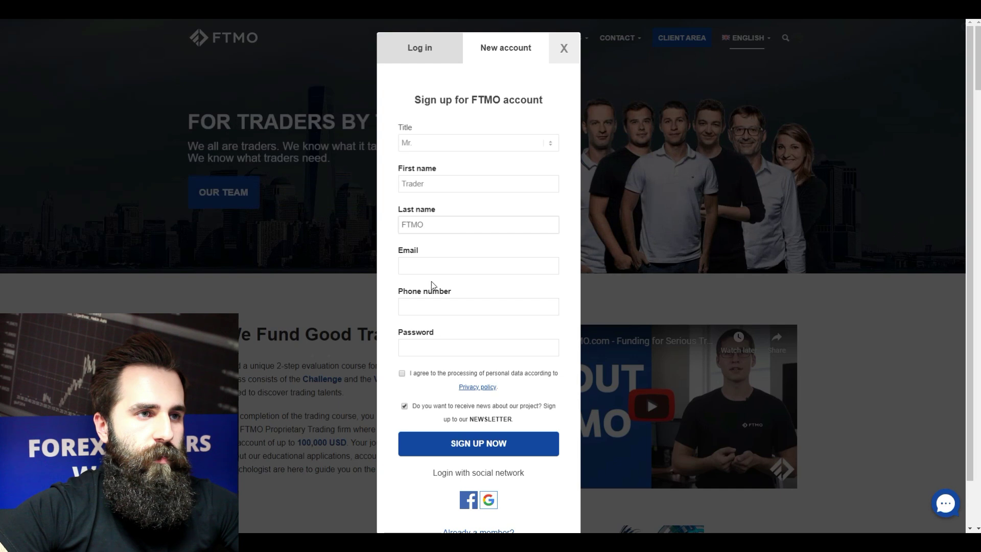
Enter the email address and remaining details, then submit the sign-up form
click(432, 264)
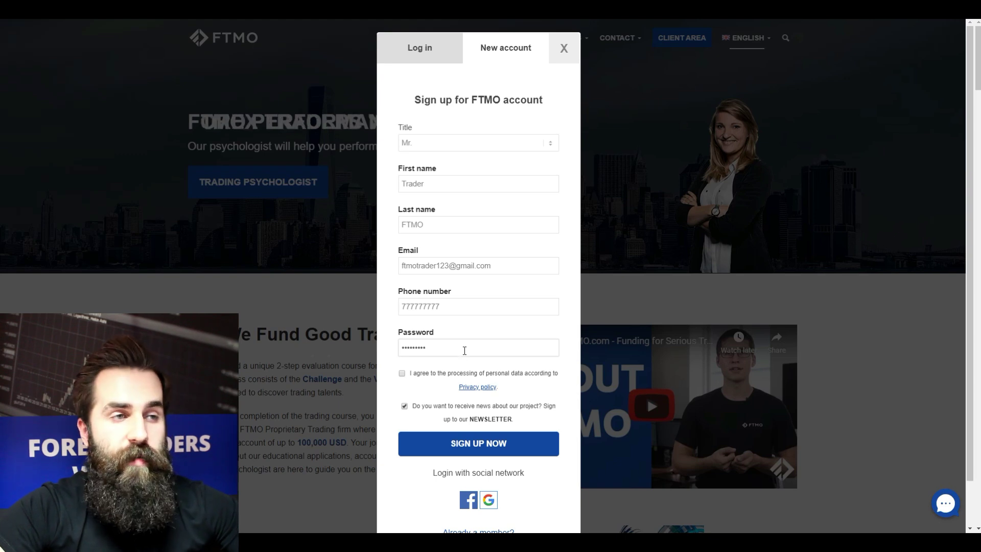
scroll(439, 231, down, 1)
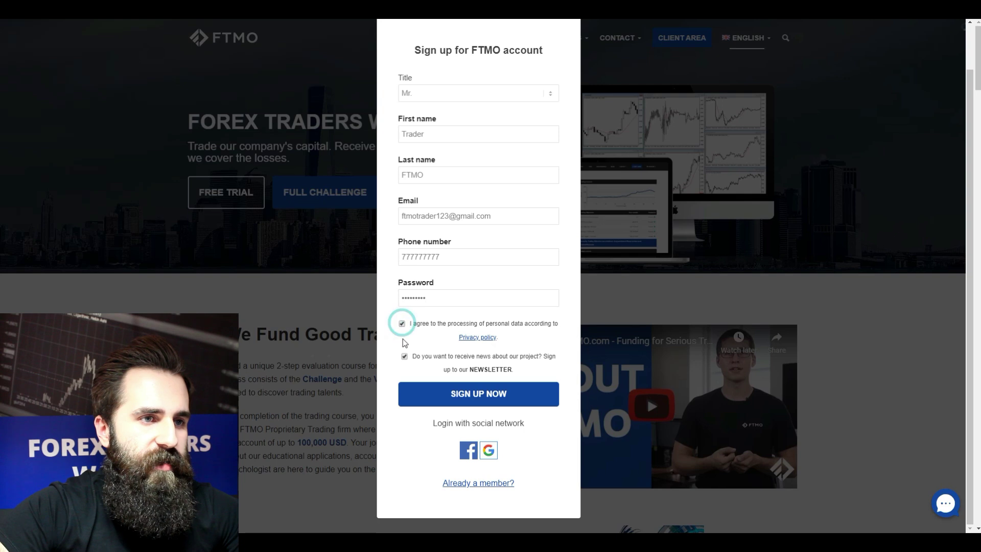
scroll(503, 374, down, 2)
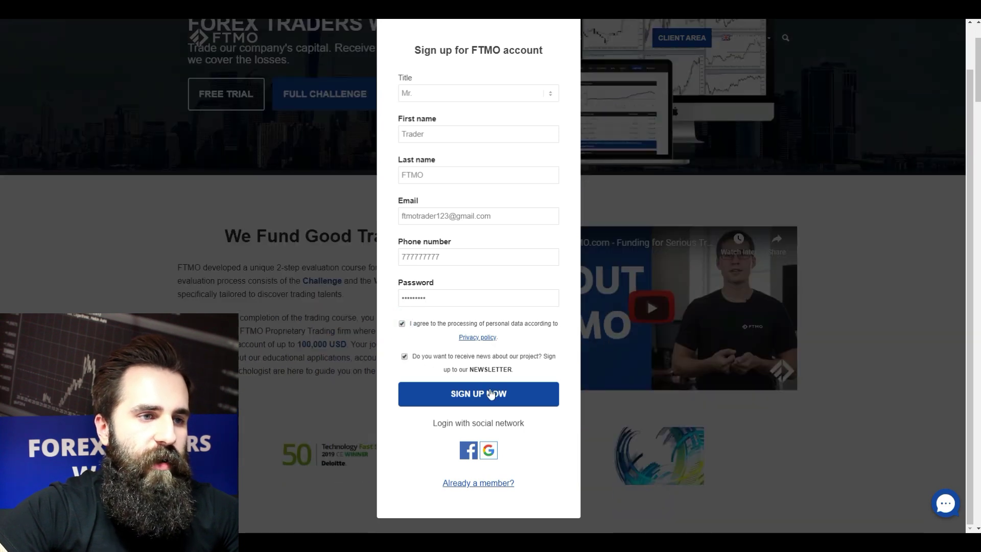
scroll(424, 317, up, 1)
scroll(432, 408, down, 1)
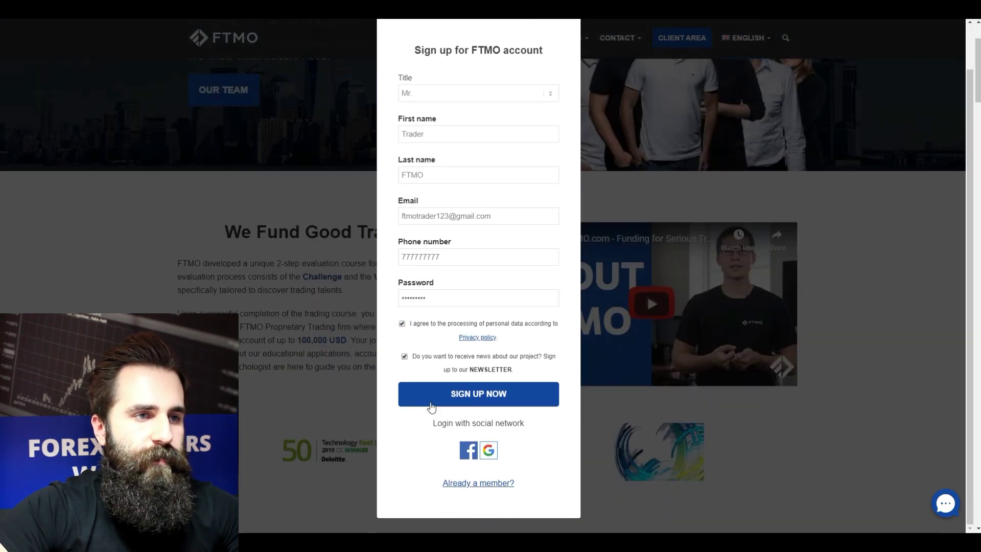
click(463, 394)
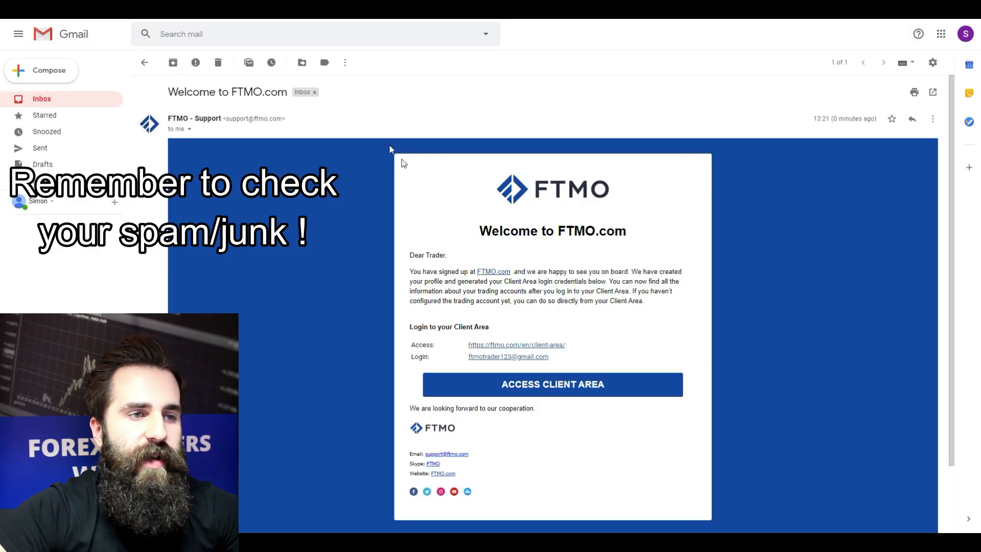
Follow the ACCESS CLIENT AREA button in the FTMO welcome email
scroll(351, 131, down, 2)
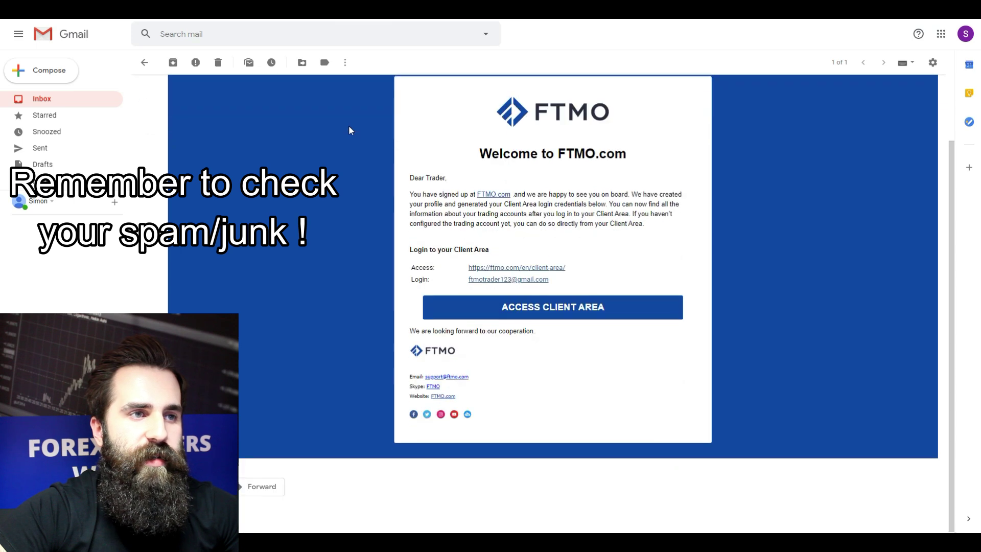
scroll(326, 140, up, 3)
scroll(328, 141, down, 2)
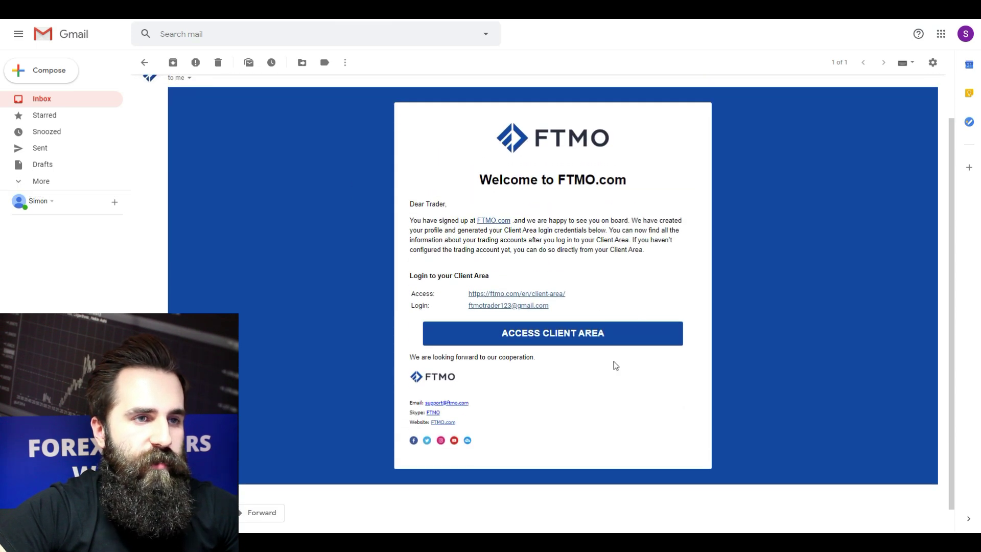
click(586, 336)
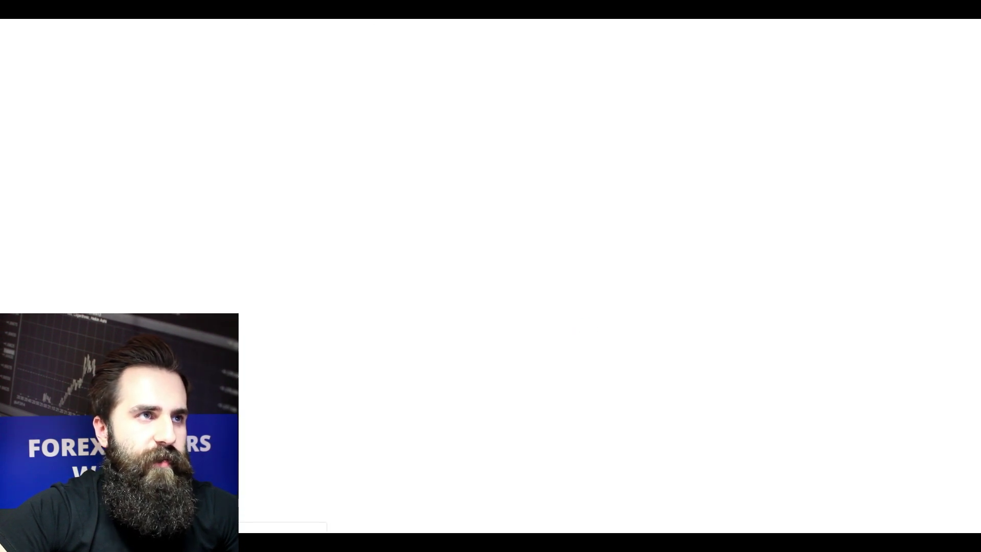
scroll(337, 259, down, 1)
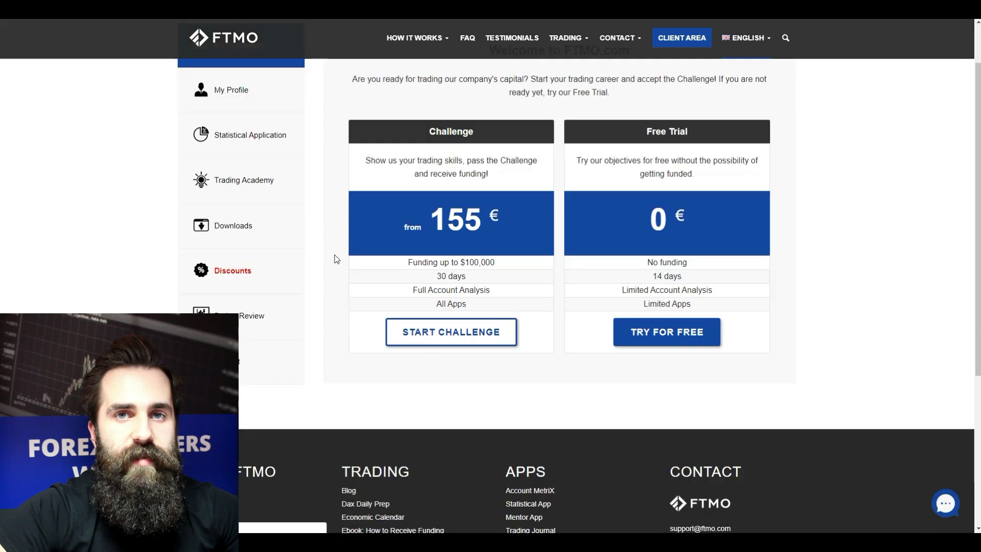
scroll(339, 256, down, 3)
scroll(337, 256, up, 4)
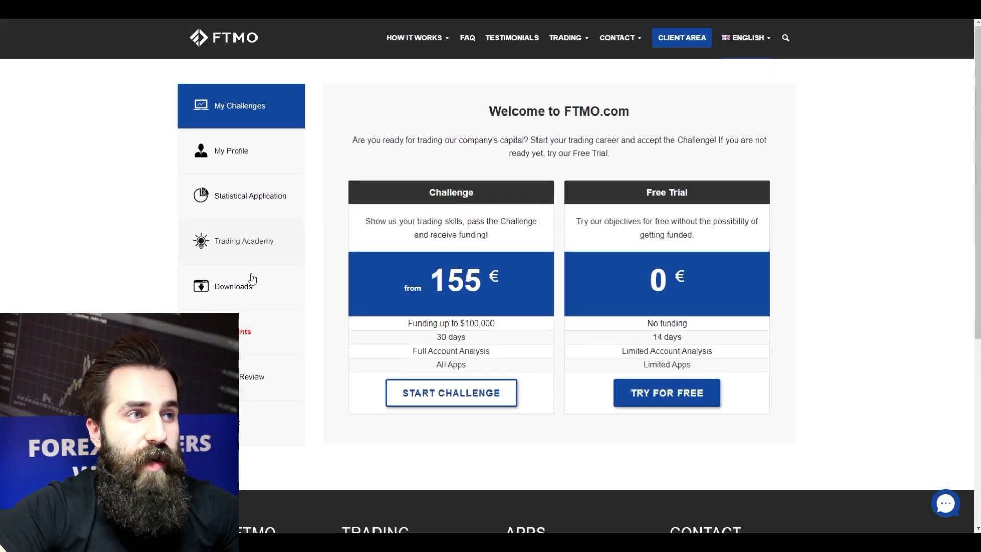
scroll(908, 184, down, 1)
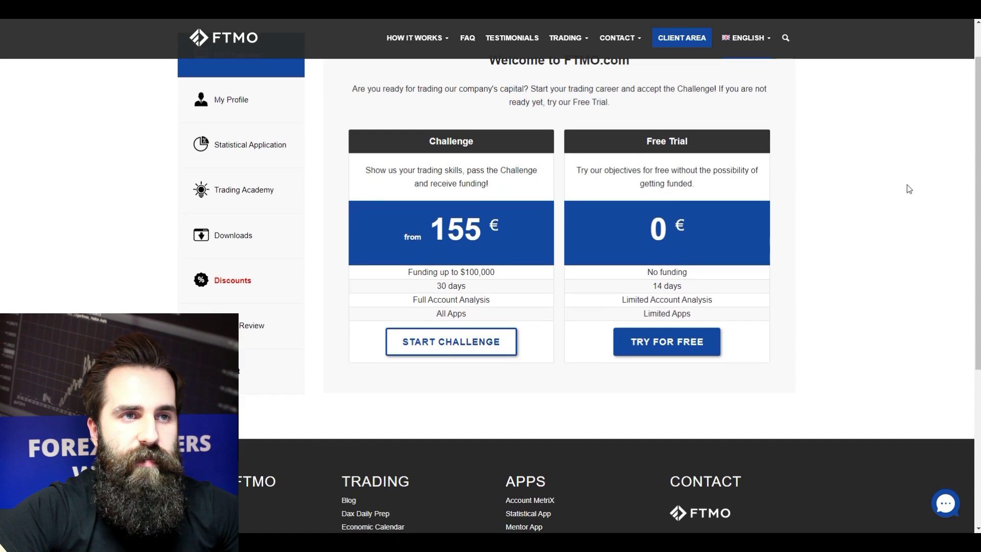
scroll(910, 189, up, 1)
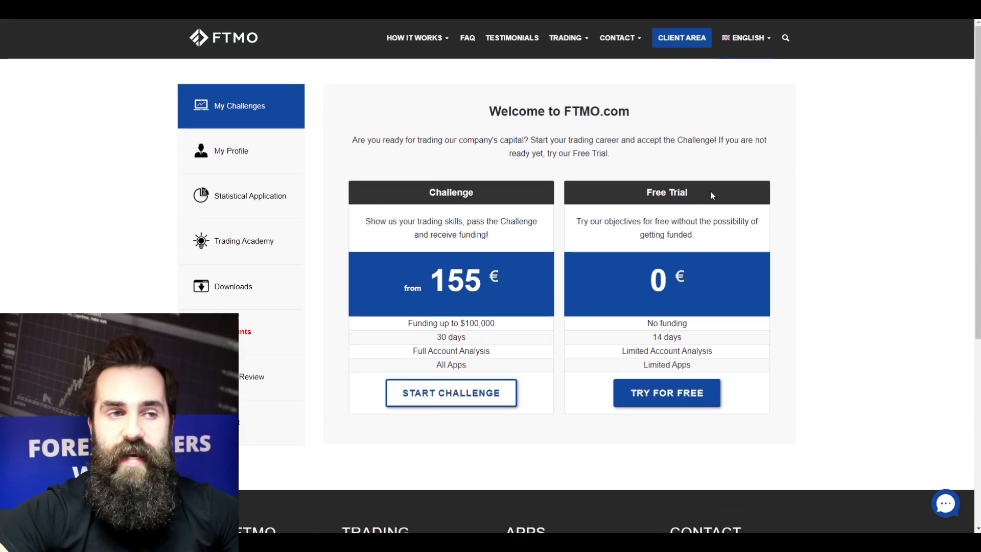
Start a 50 000 USD Purple Trading MetaTrader 4 free trial in USD, accepting data processing
click(667, 384)
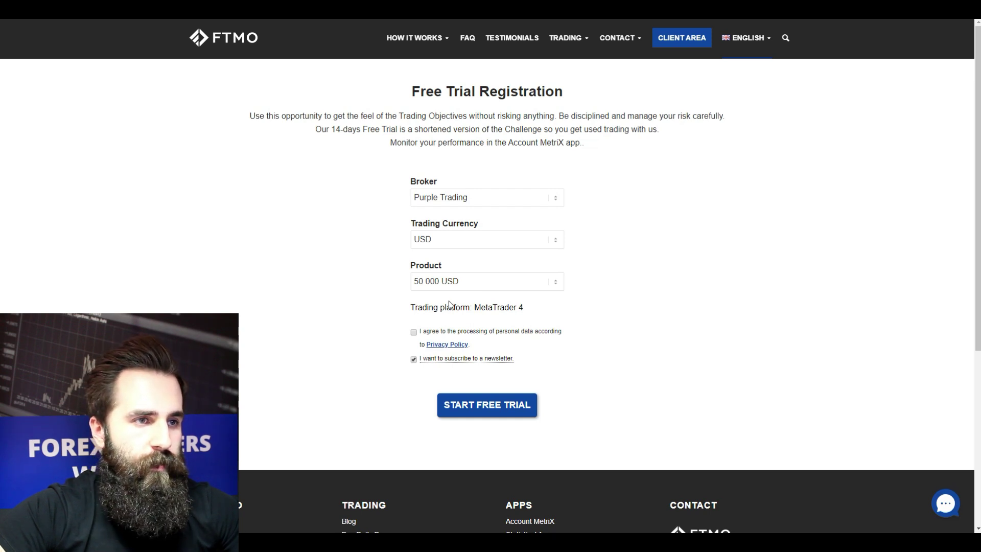
drag(531, 308, 477, 313)
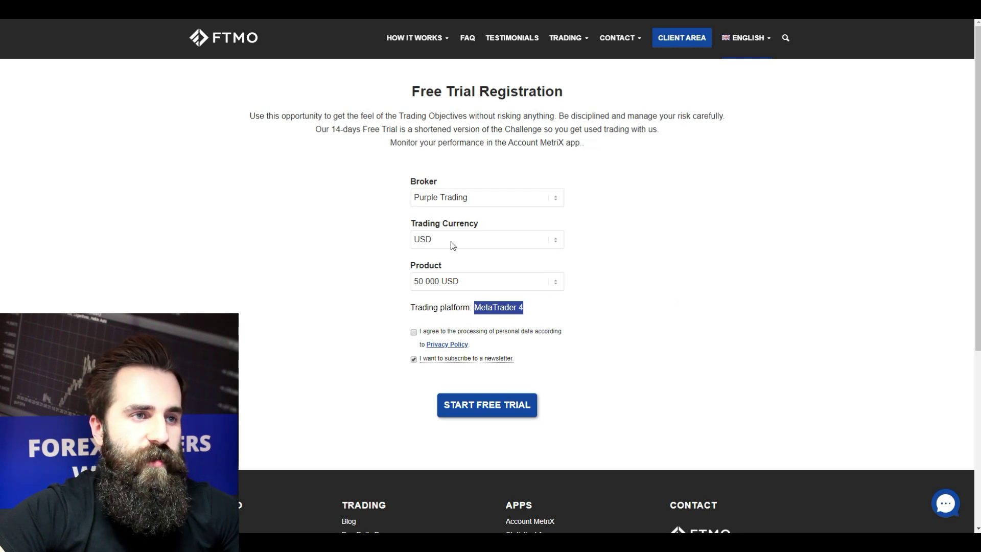
click(331, 241)
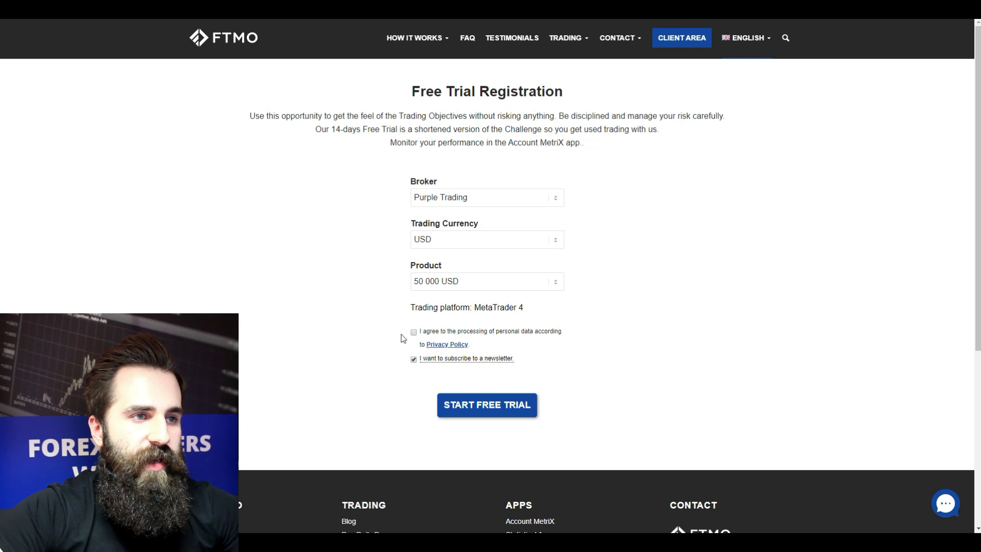
click(414, 333)
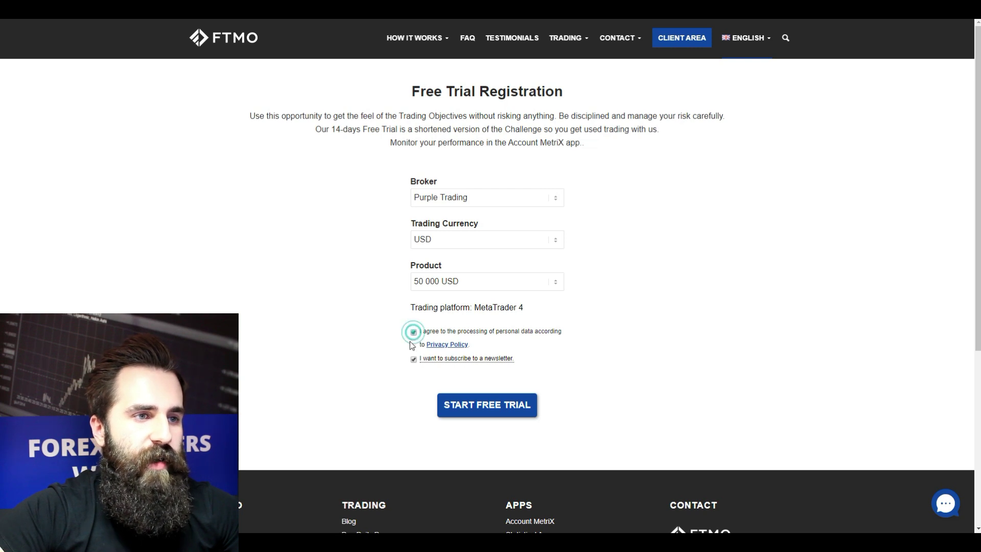
click(511, 414)
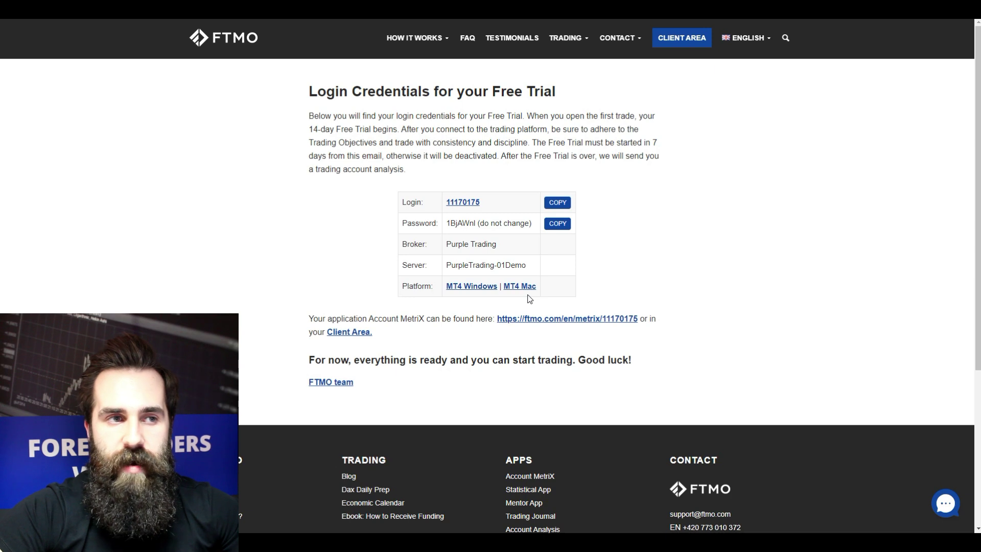
Download and run the MT4 Windows installer from the Login Credentials page
click(464, 287)
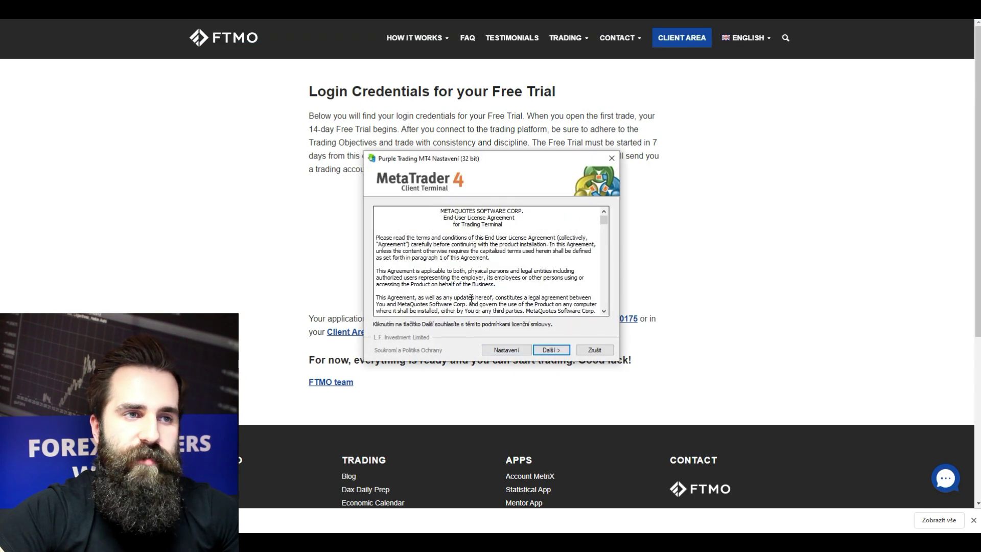
scroll(479, 278, down, 3)
Accept the MT4 licence with Další and install the Purple Trading terminal
scroll(479, 279, down, 5)
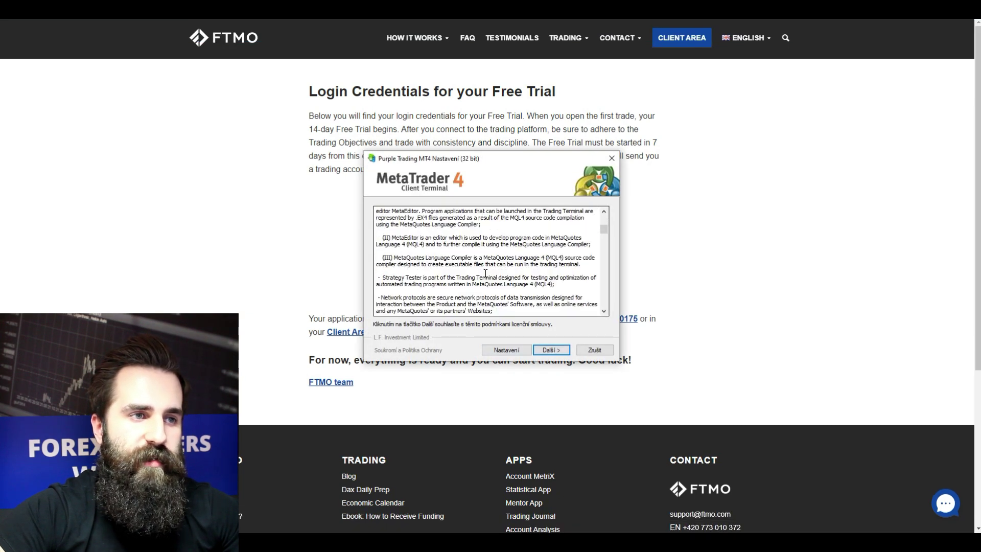
click(556, 351)
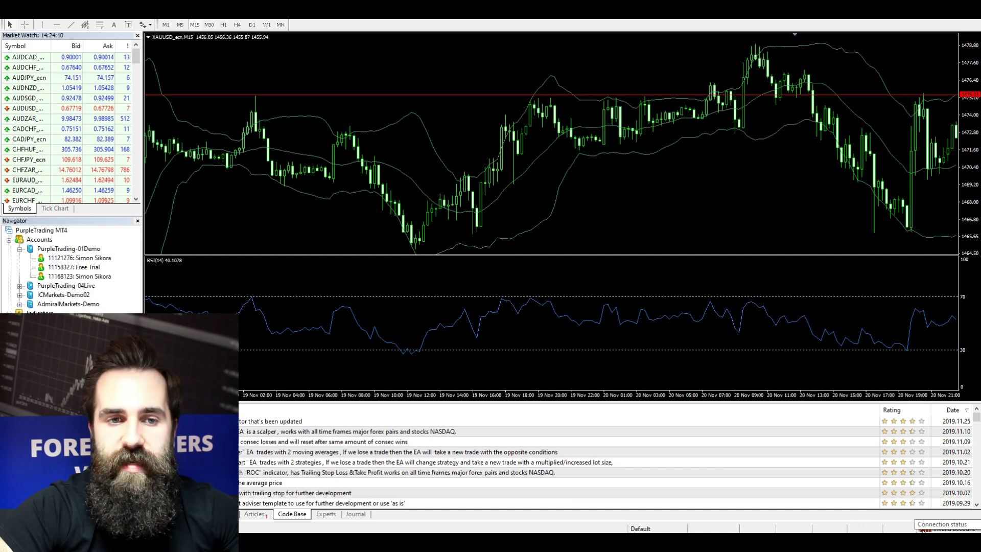
Log into the free trial account on server PurpleTrading-01Demo with its login and password
click(922, 531)
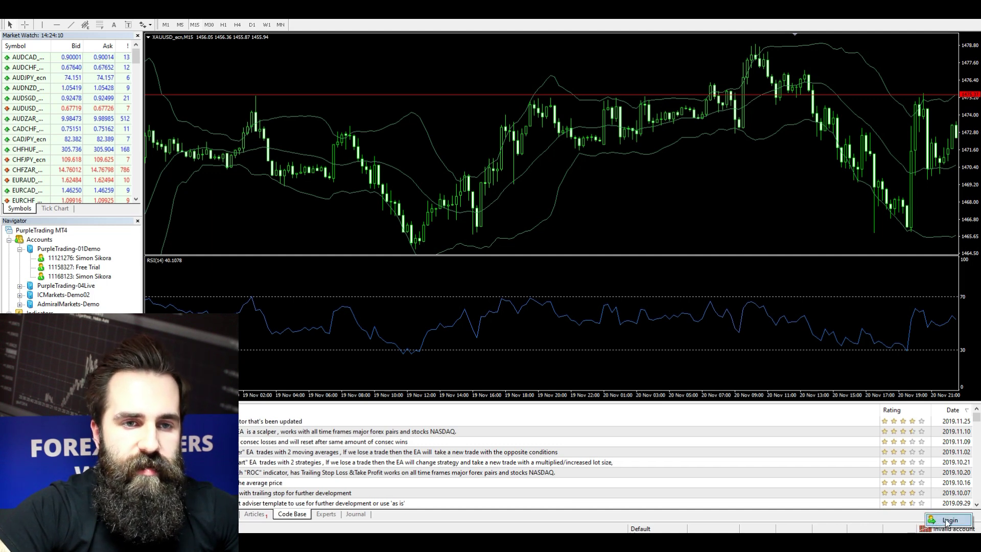
click(947, 521)
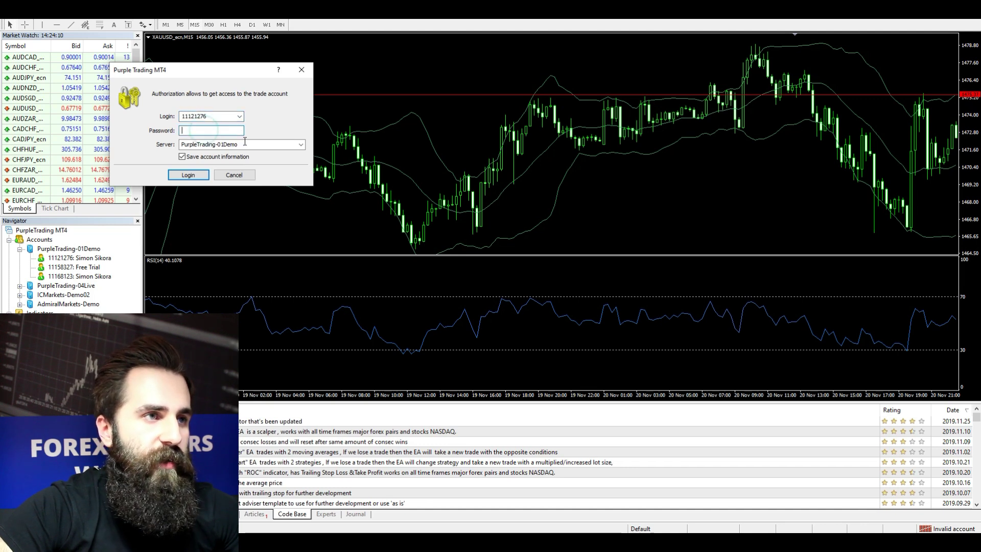
click(301, 145)
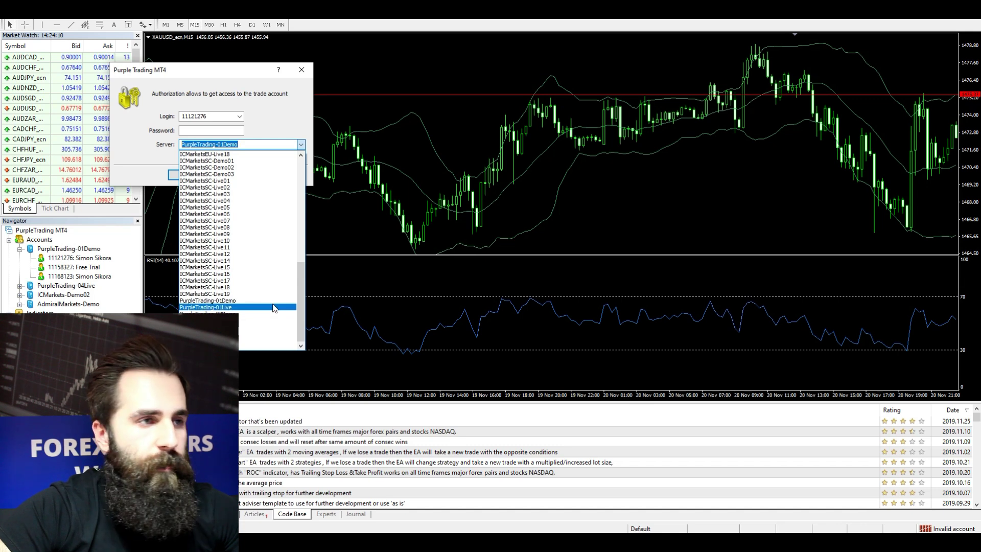
click(271, 301)
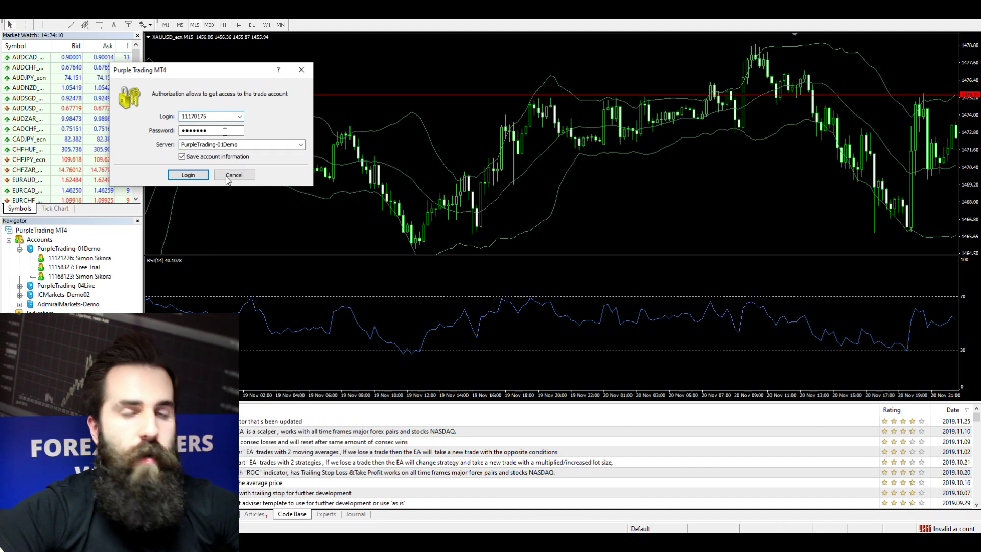
click(188, 175)
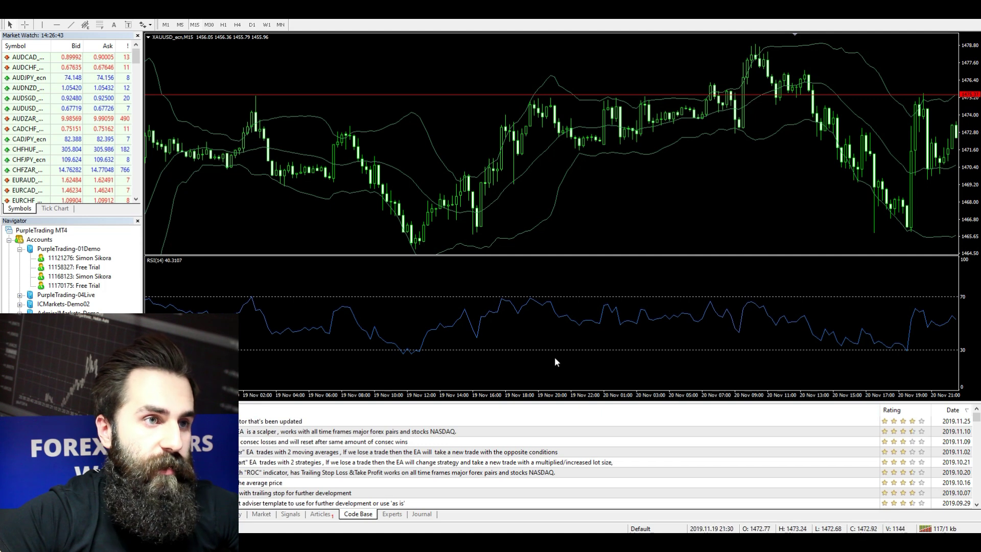
scroll(230, 210, down, 5)
scroll(212, 204, up, 5)
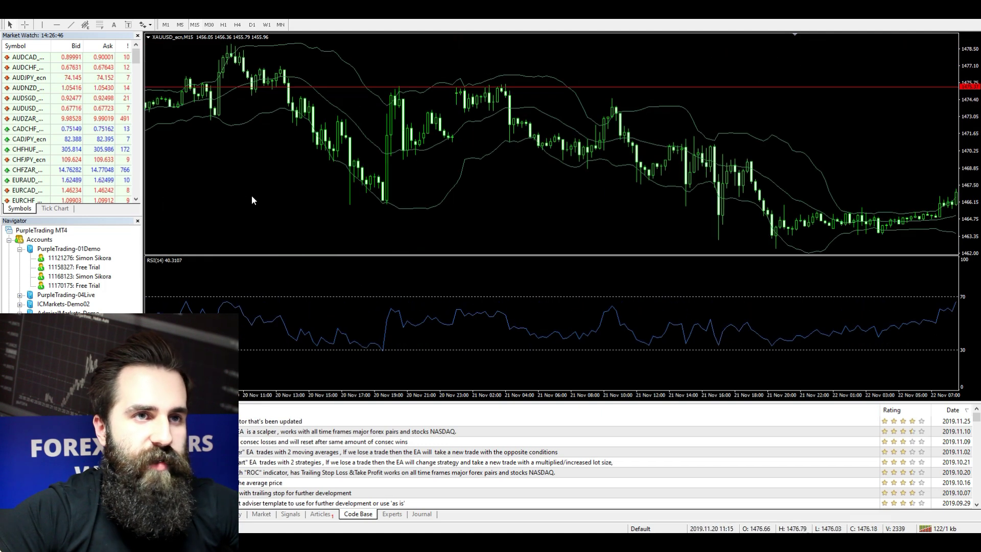
Delete the Relative Strength Index and Bollinger Bands indicators from the XAUUSD chart
right_click(519, 198)
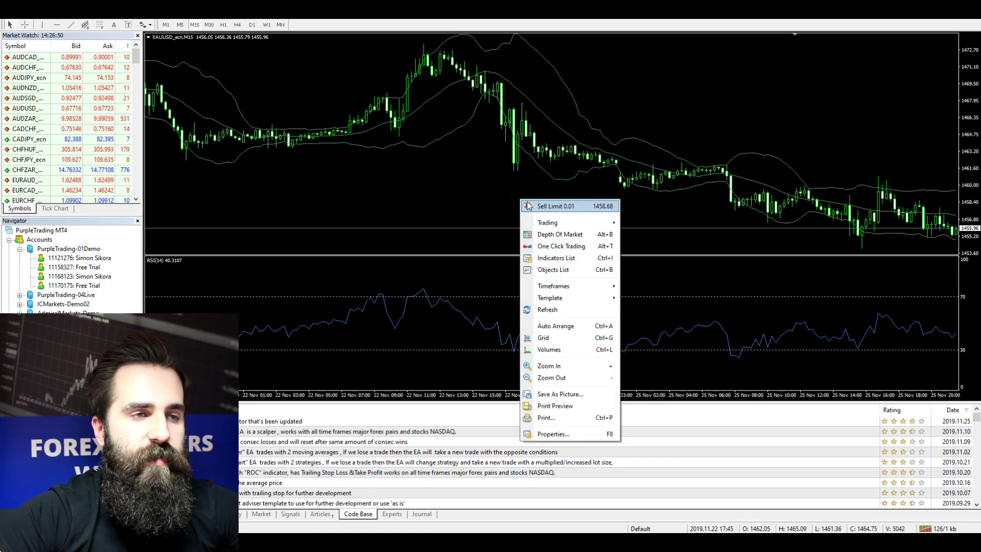
click(575, 259)
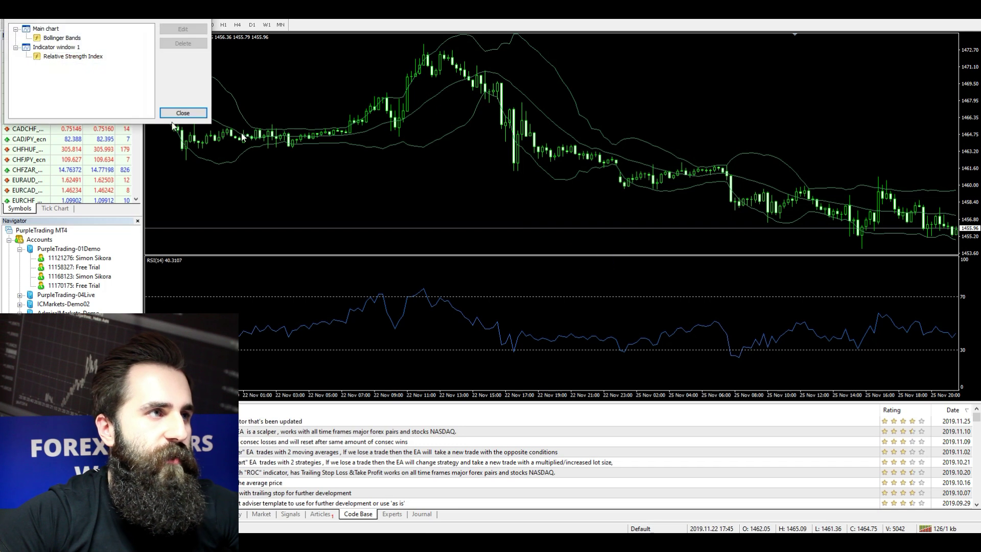
drag(142, 26, 522, 105)
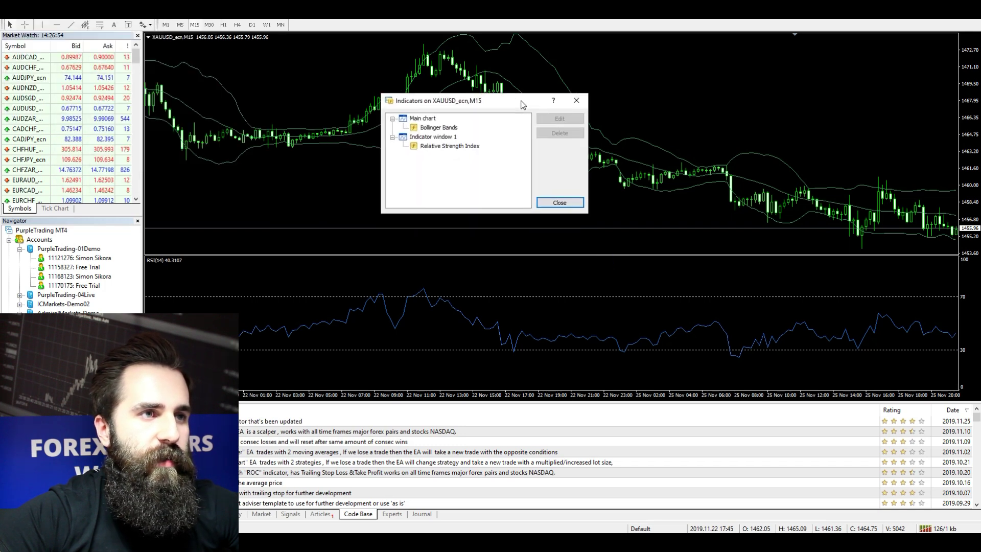
click(460, 146)
click(561, 132)
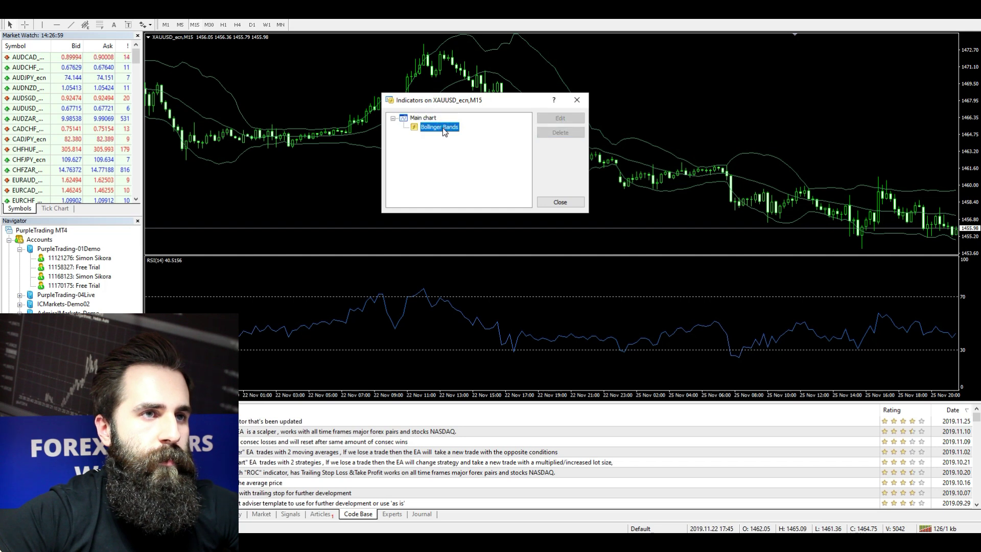
click(561, 132)
click(577, 100)
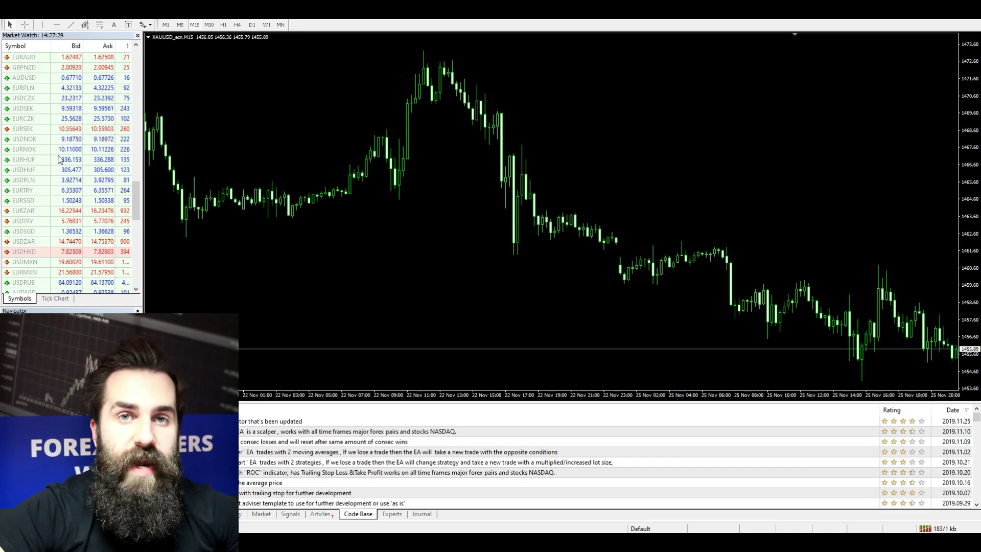
Apply Show All in Market Watch so all symbols, including _ecn pairs and crypto, appear
scroll(67, 158, down, 1)
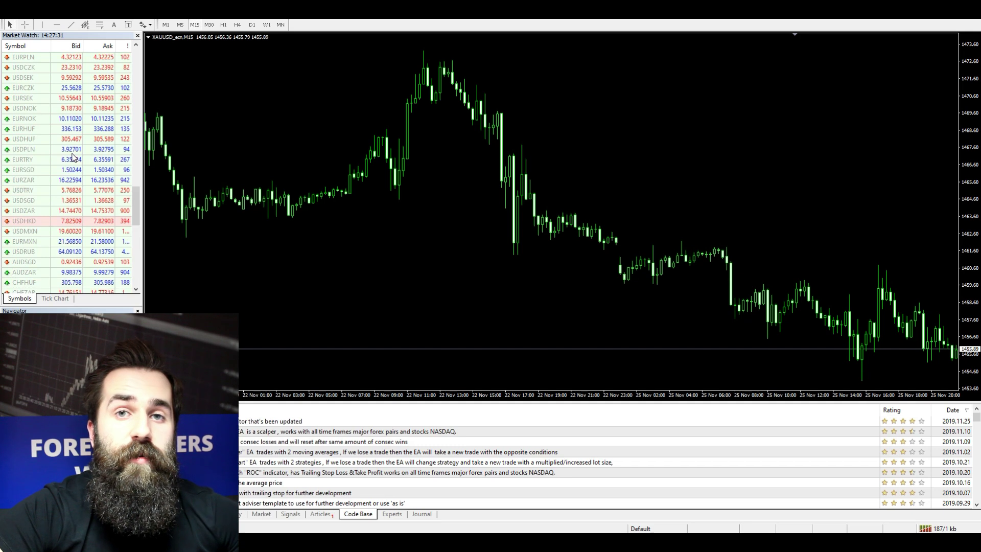
mouse_move(73, 157)
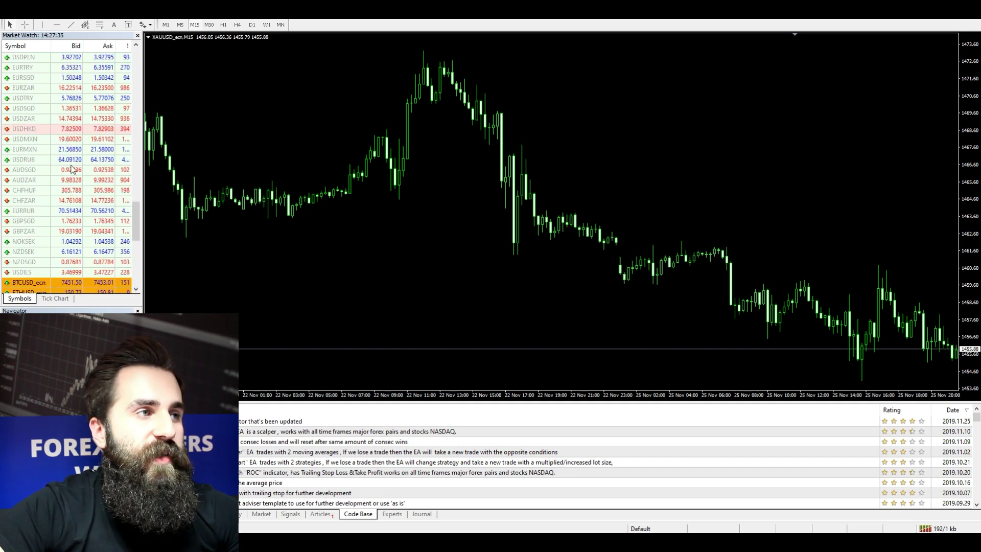
scroll(64, 117, up, 2)
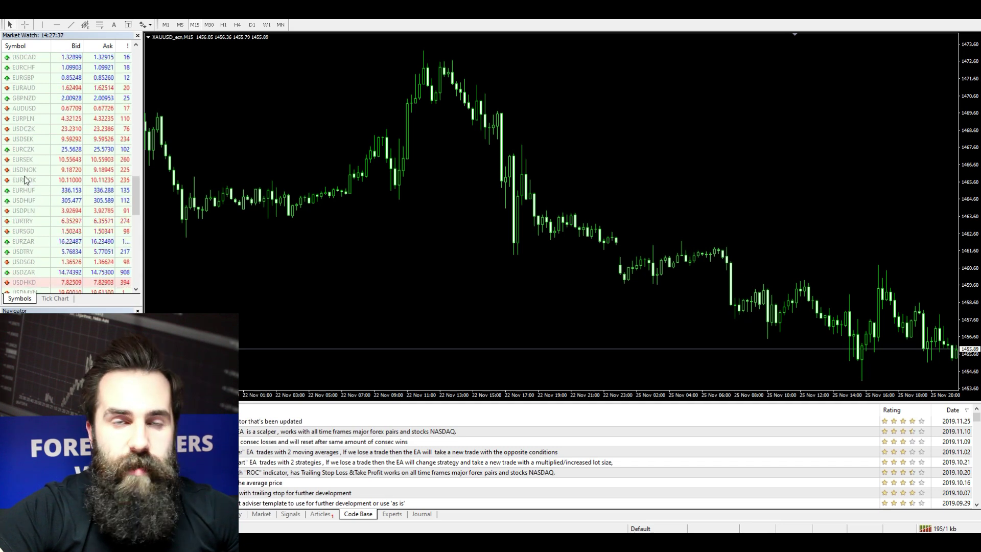
scroll(31, 184, down, 1)
right_click(58, 179)
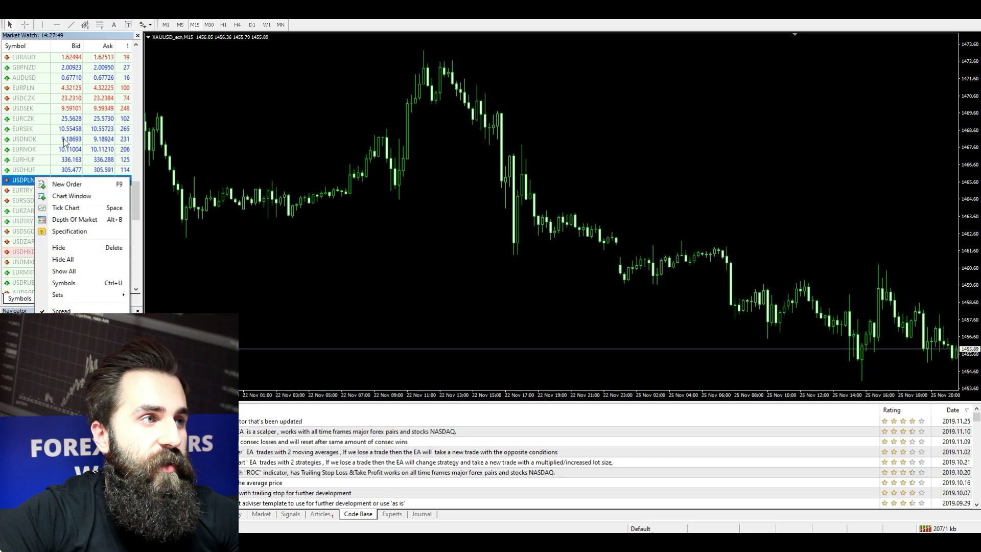
right_click(45, 121)
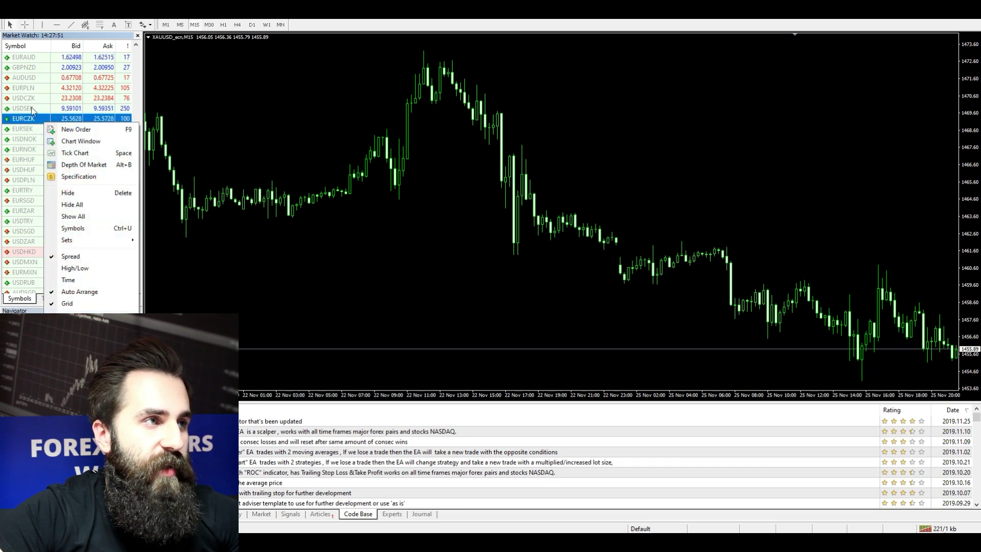
click(85, 217)
scroll(80, 191, down, 5)
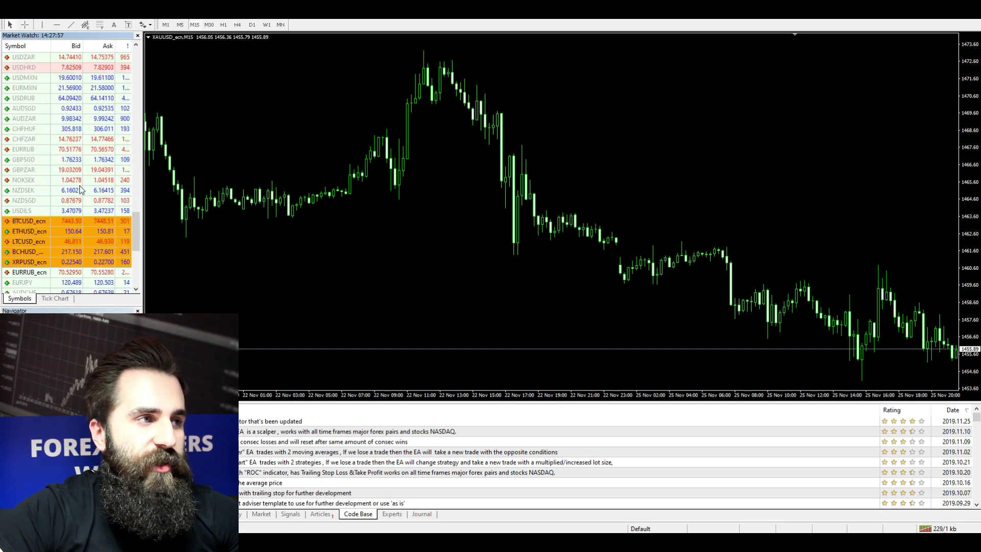
scroll(80, 191, up, 10)
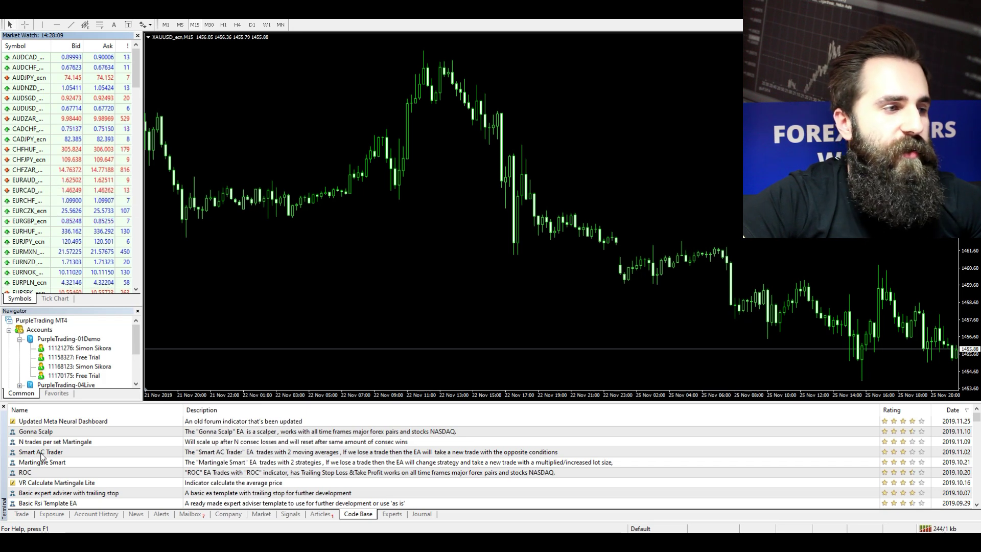
Show the 50 000 USD balance in the Trade tab, chart EURCHF and start a new order
click(22, 516)
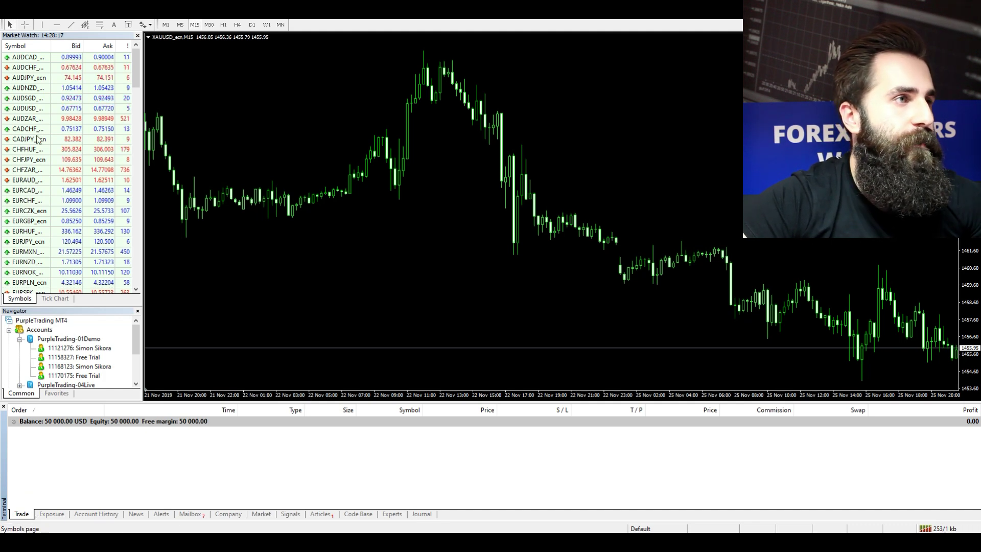
click(32, 211)
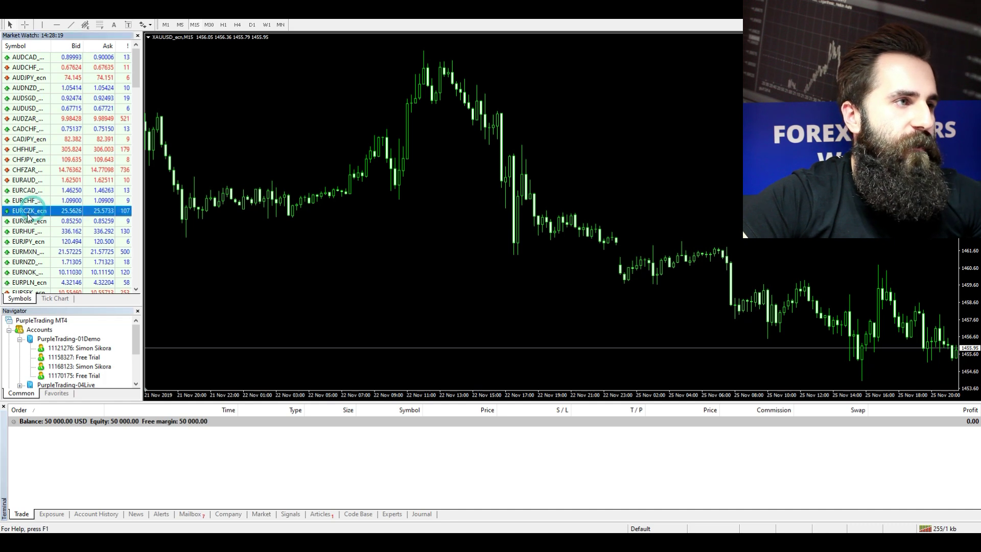
click(22, 202)
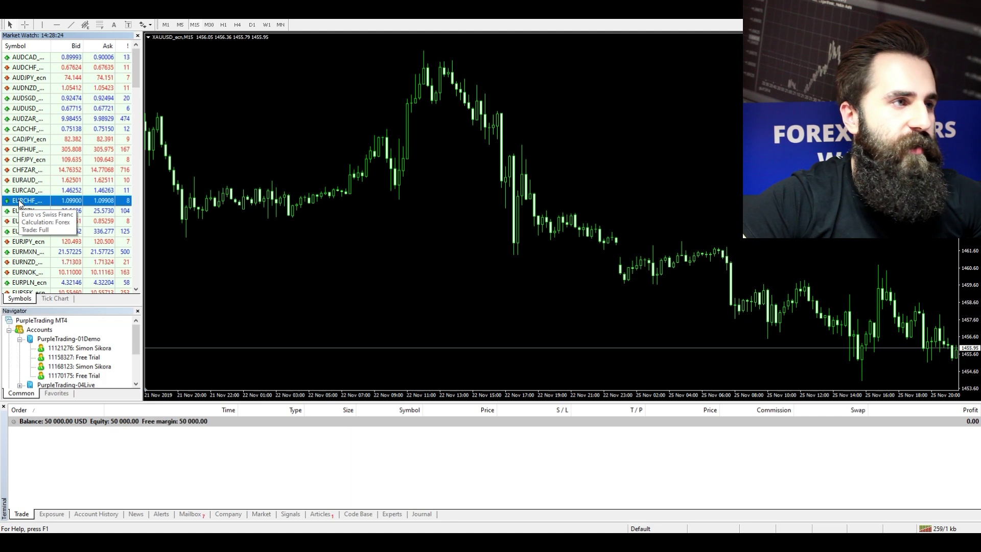
drag(19, 203, 204, 202)
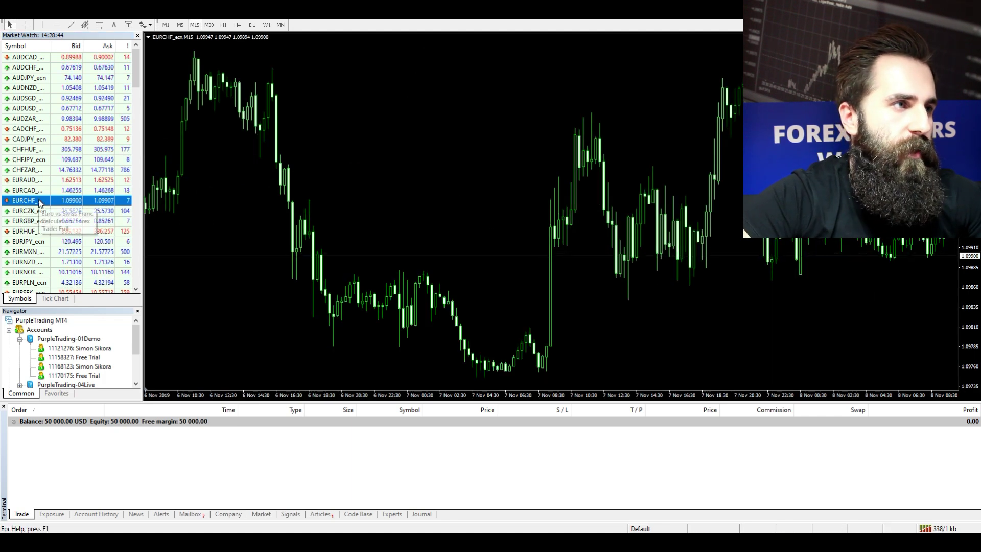
double_click(39, 203)
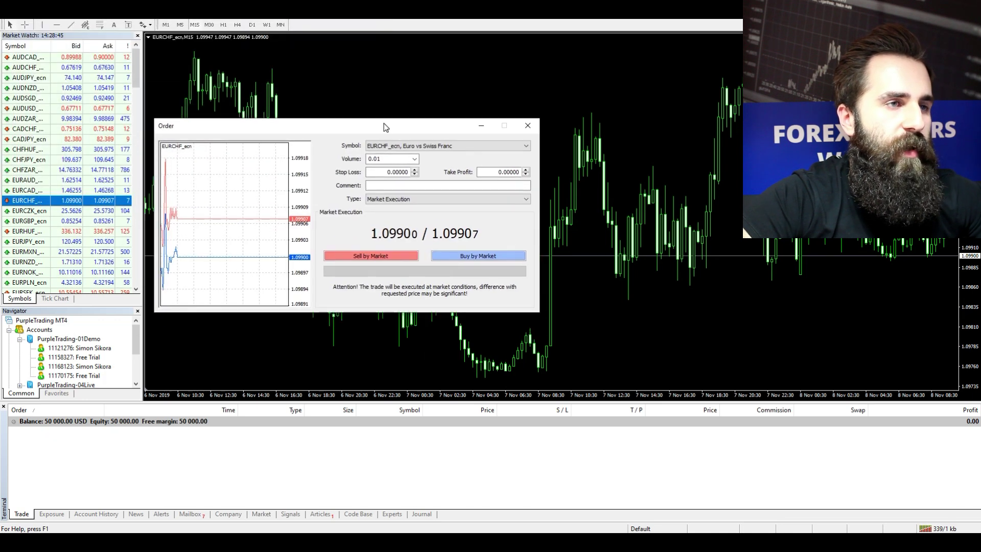
Buy 1.00 lot of EURCHF at market and dismiss the order confirmation
click(414, 159)
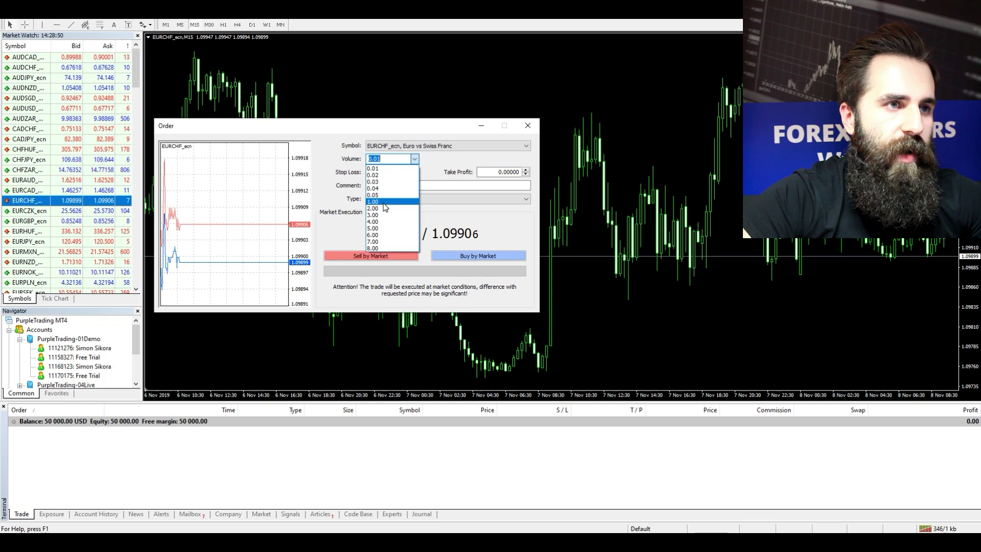
click(373, 202)
click(467, 257)
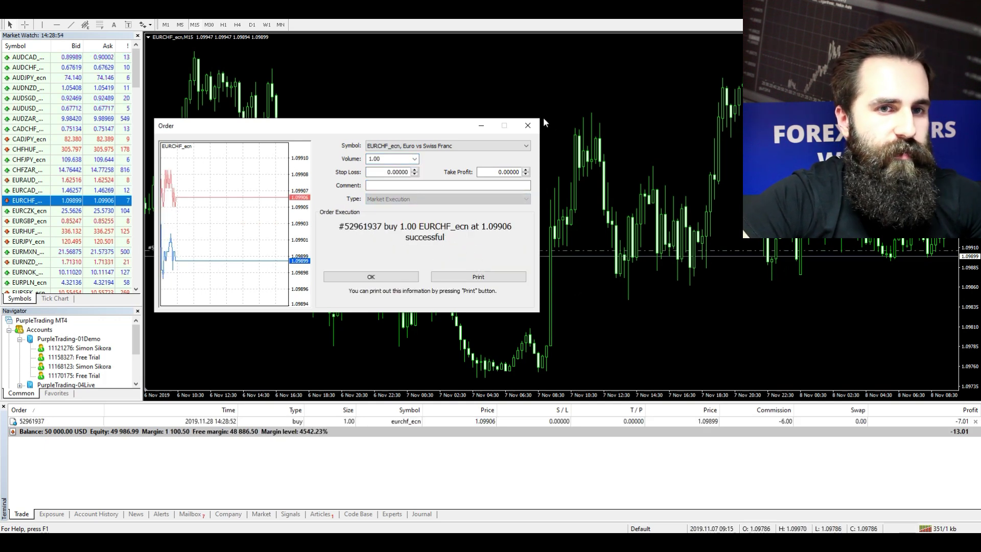
click(528, 125)
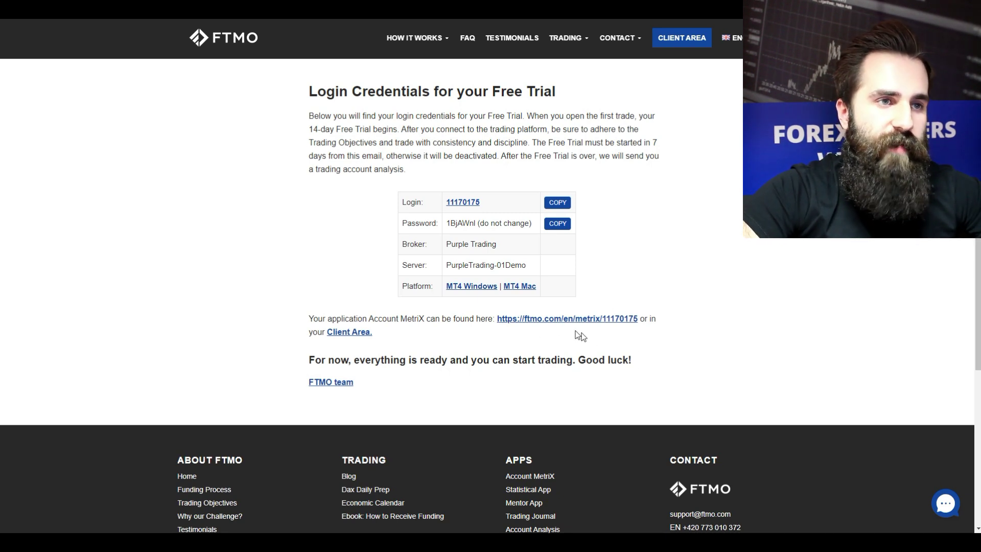
Open the Free Trial's Account MetriX page, acknowledge the welcome message, and review its objectives
click(573, 319)
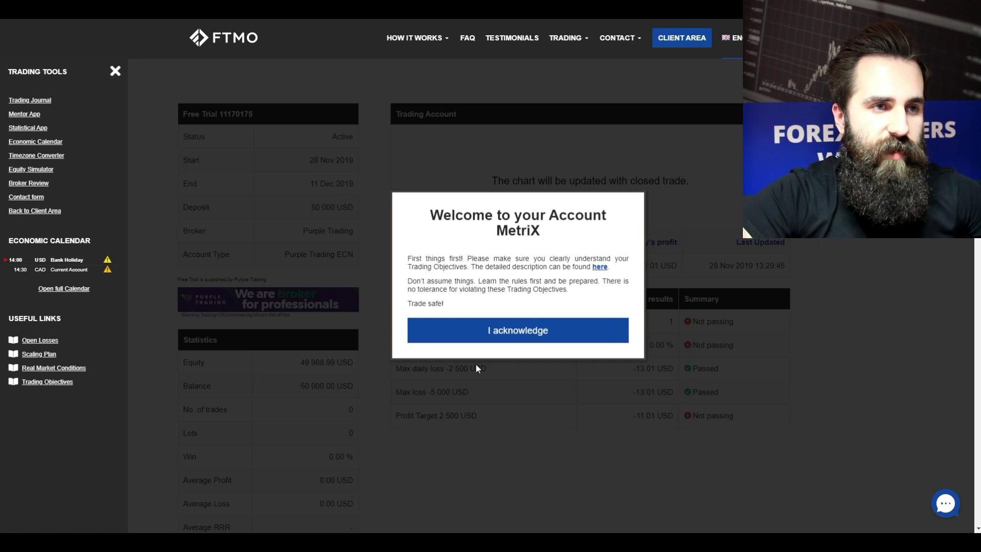
click(514, 335)
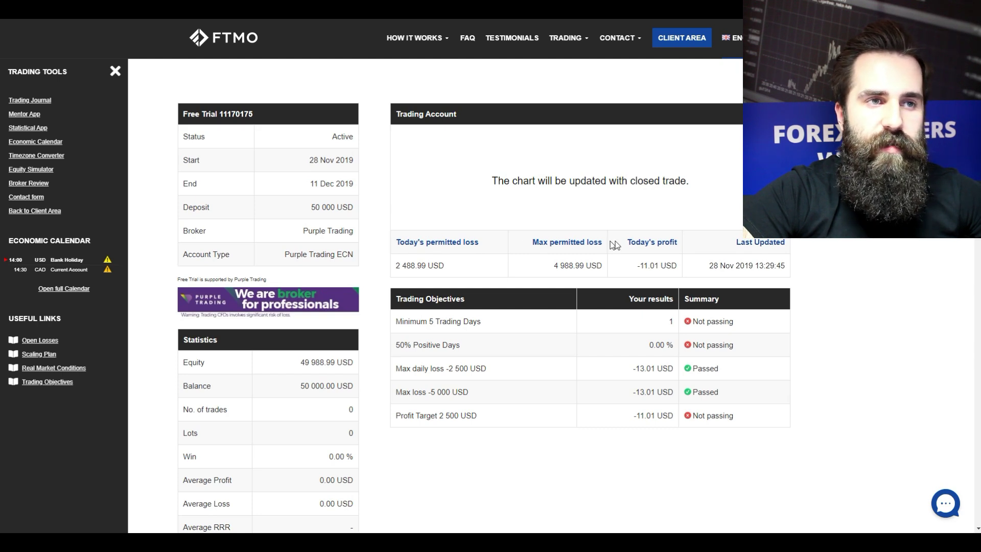
scroll(302, 247, down, 6)
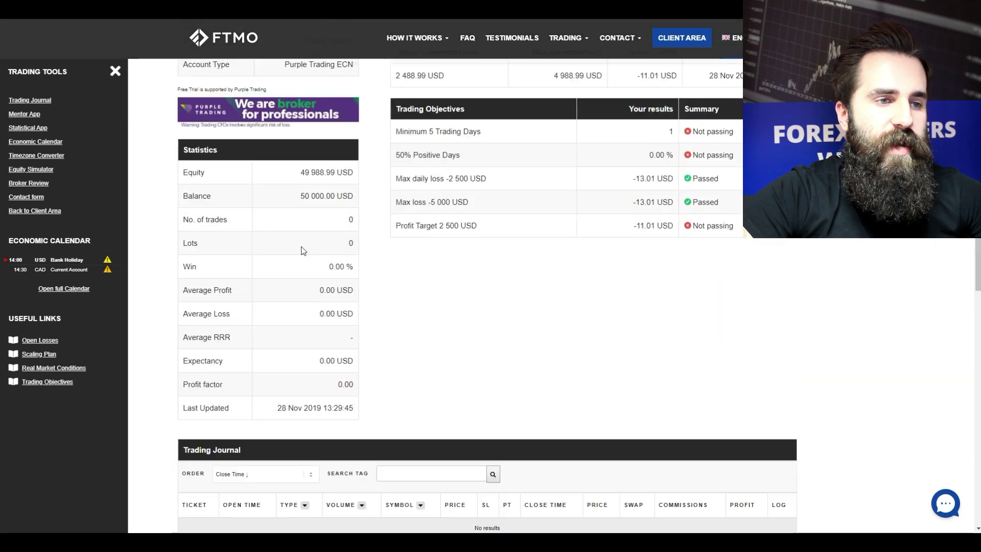
scroll(302, 258, up, 6)
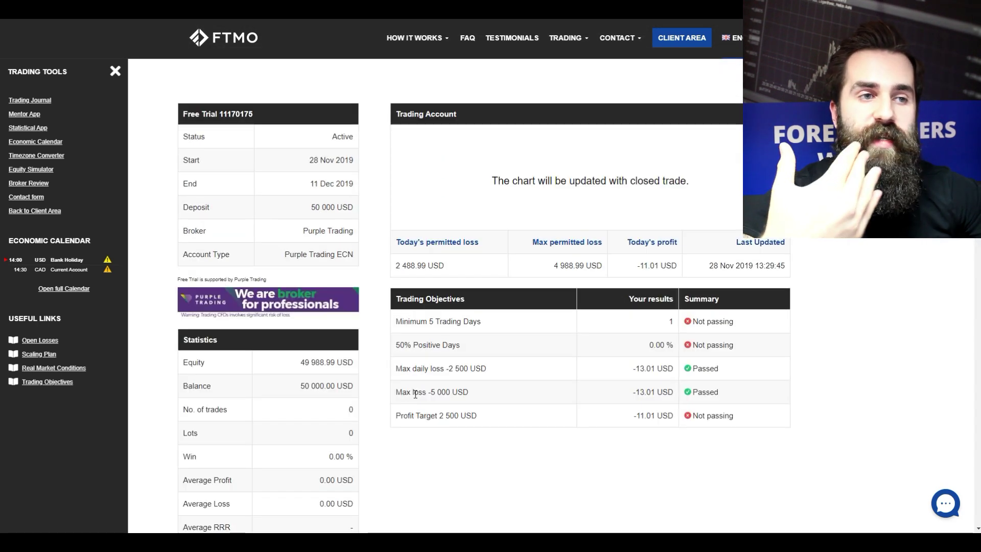